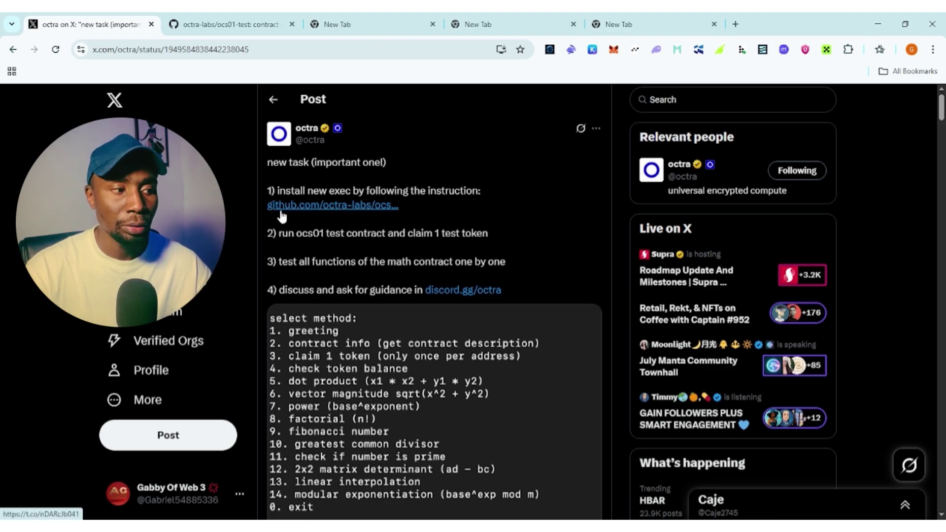
Open the octra-labs/ocs01-test repository and read its README build, setup and run sections.
click(232, 24)
scroll(396, 245, down, 10)
scroll(398, 249, down, 5)
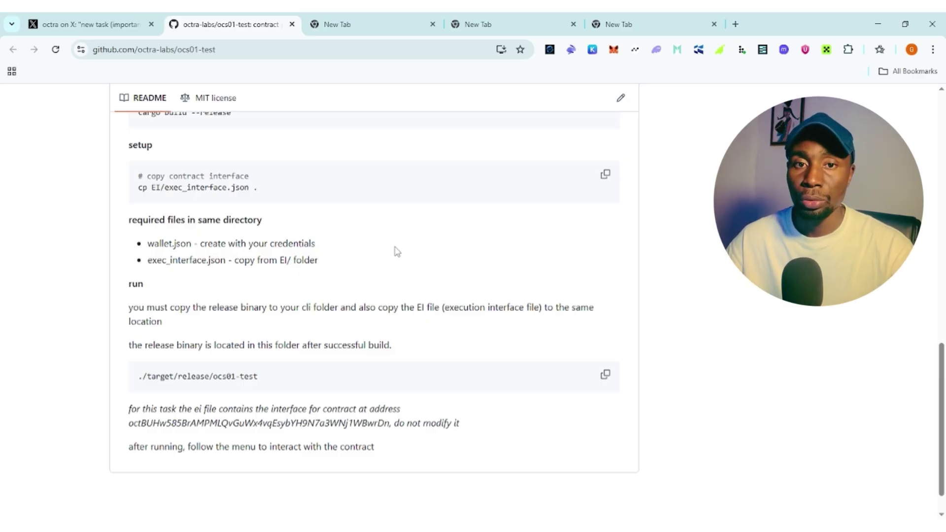
scroll(395, 252, up, 1)
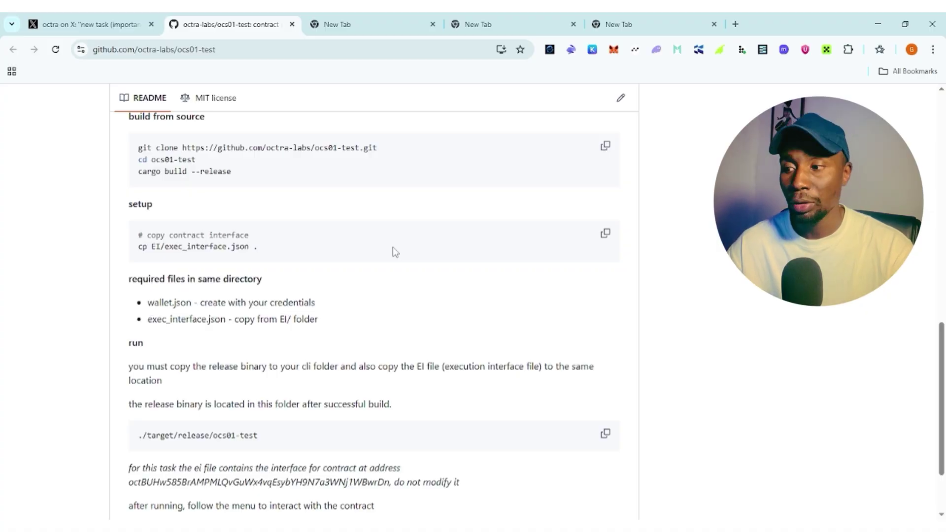
scroll(396, 252, up, 1)
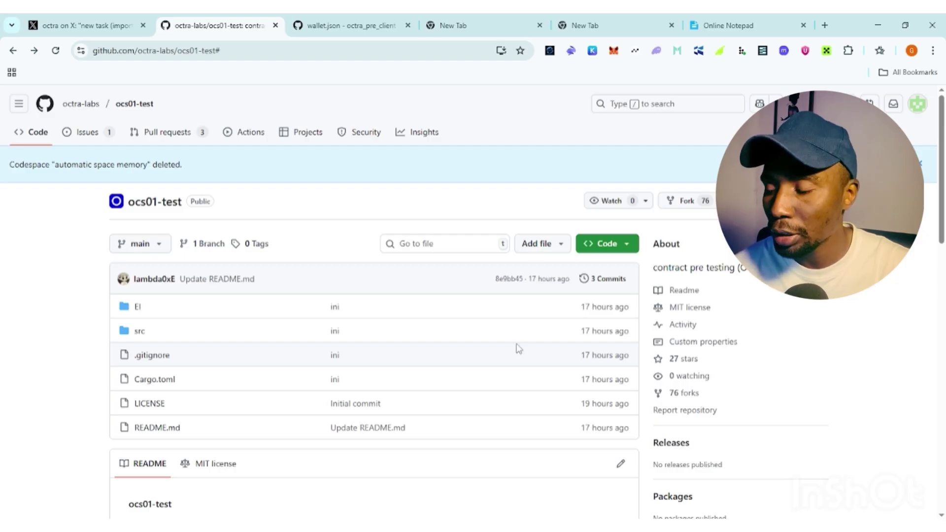
Create a new ocs01-test codespace on main, then enlarge and clear its terminal.
click(627, 245)
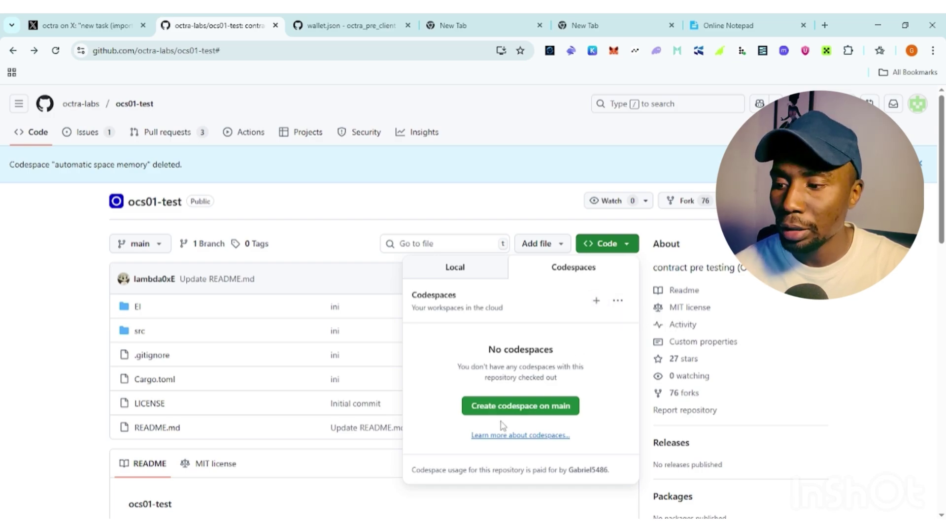
click(596, 301)
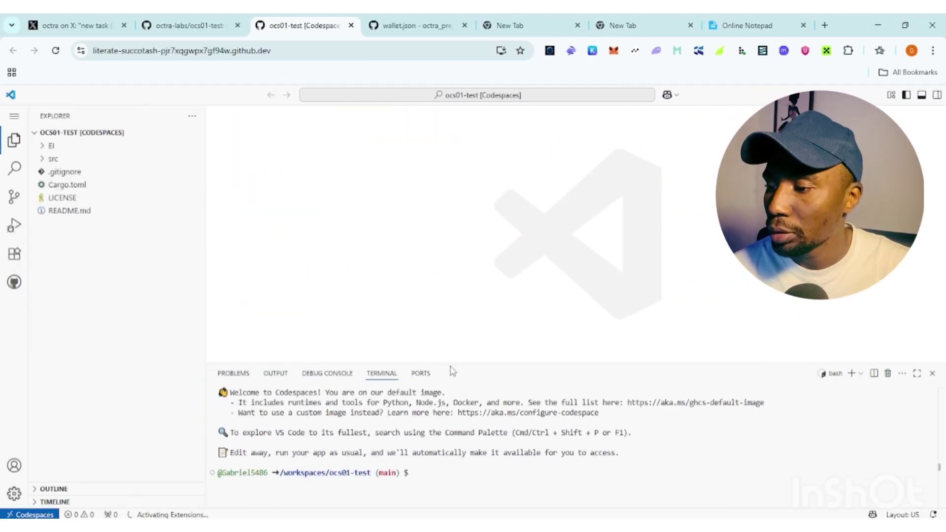
drag(456, 363, 469, 157)
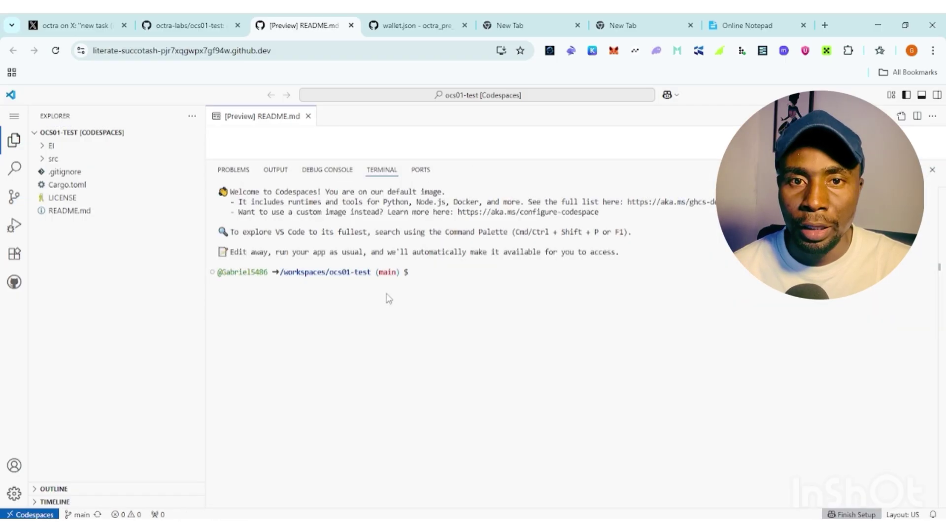
key(ctrl+l)
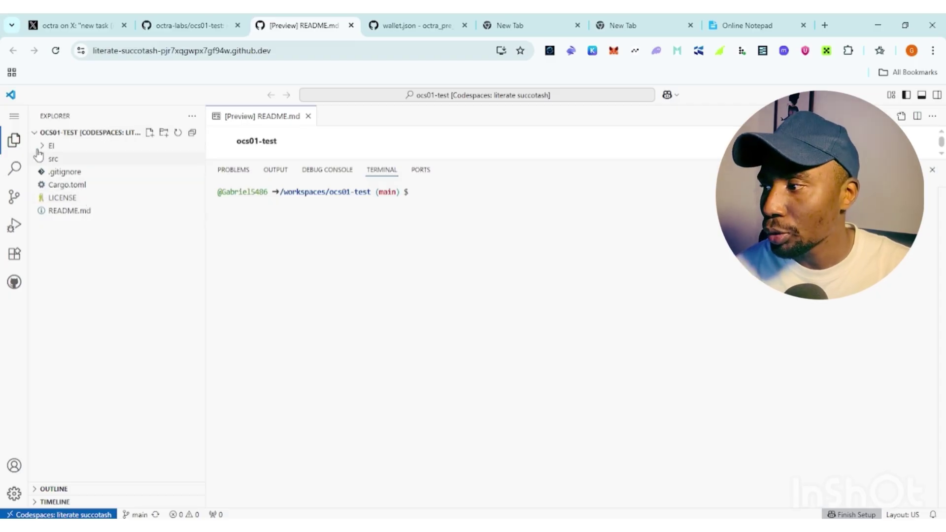
click(15, 120)
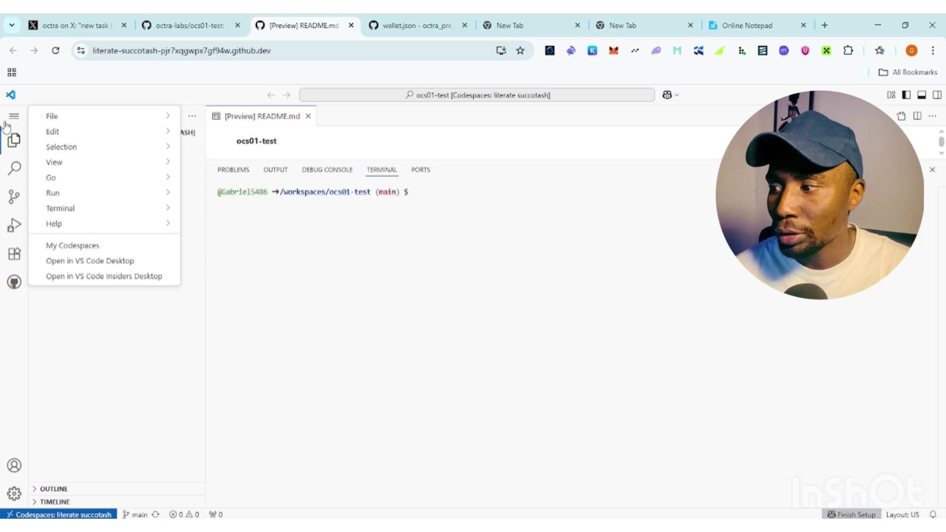
Open the psychic pancake codespace from the My Codespaces list.
click(80, 251)
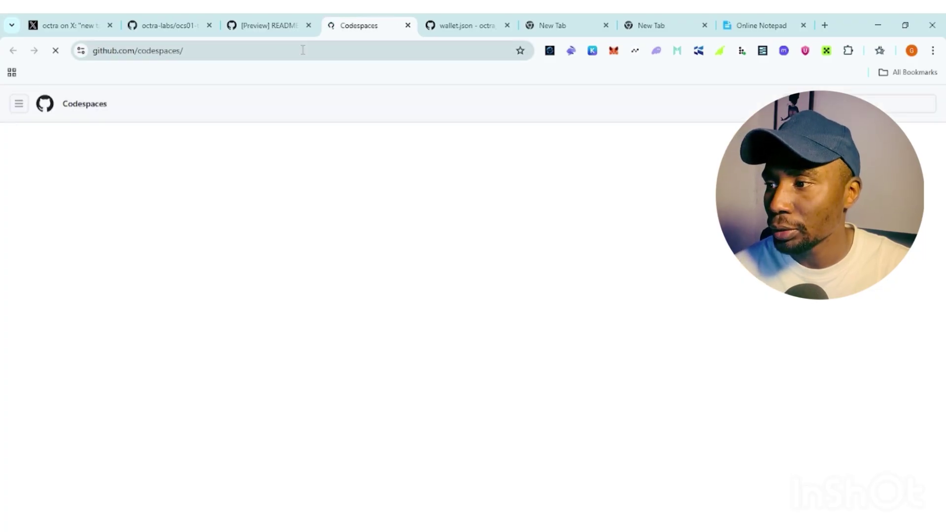
scroll(462, 371, down, 2)
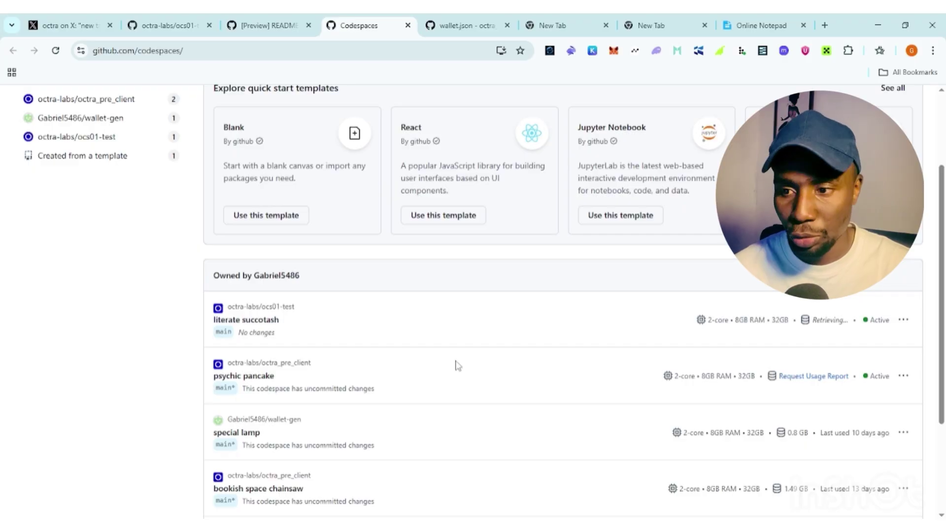
scroll(473, 345, down, 1)
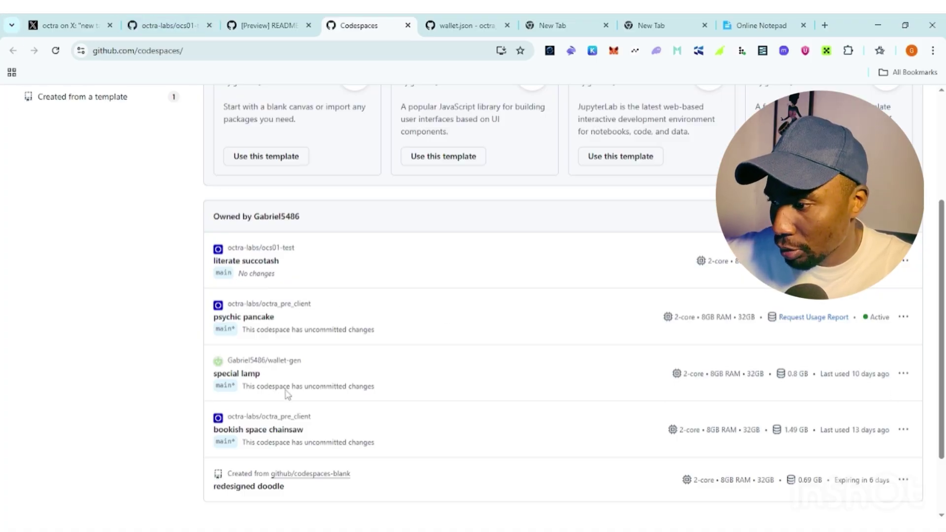
scroll(278, 383, down, 1)
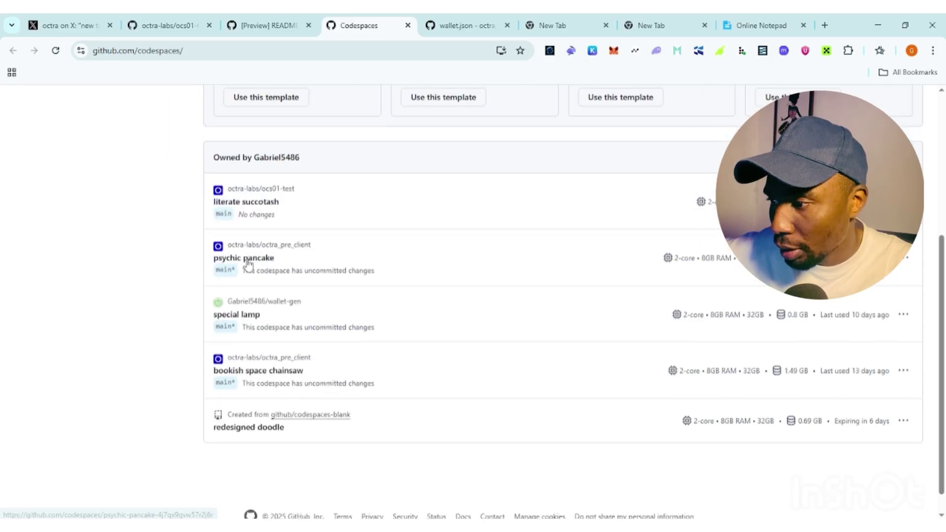
scroll(265, 284, up, 1)
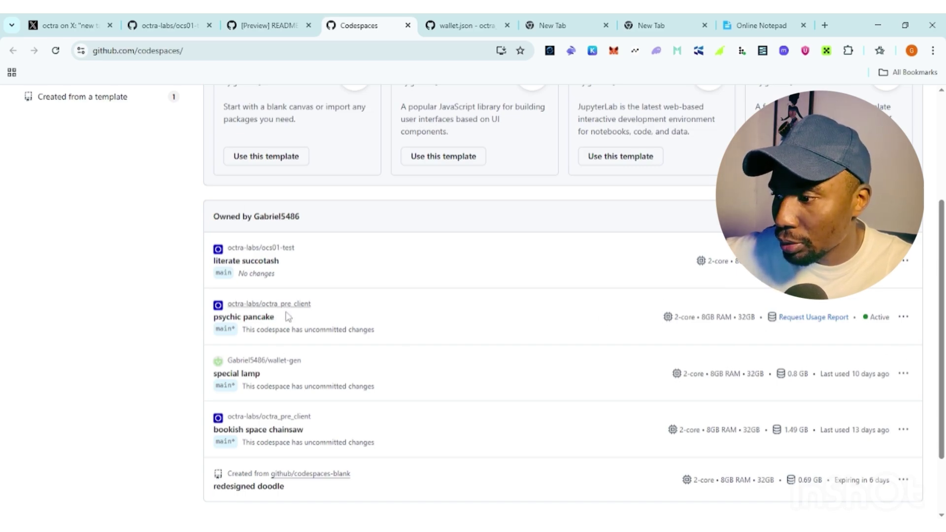
click(258, 322)
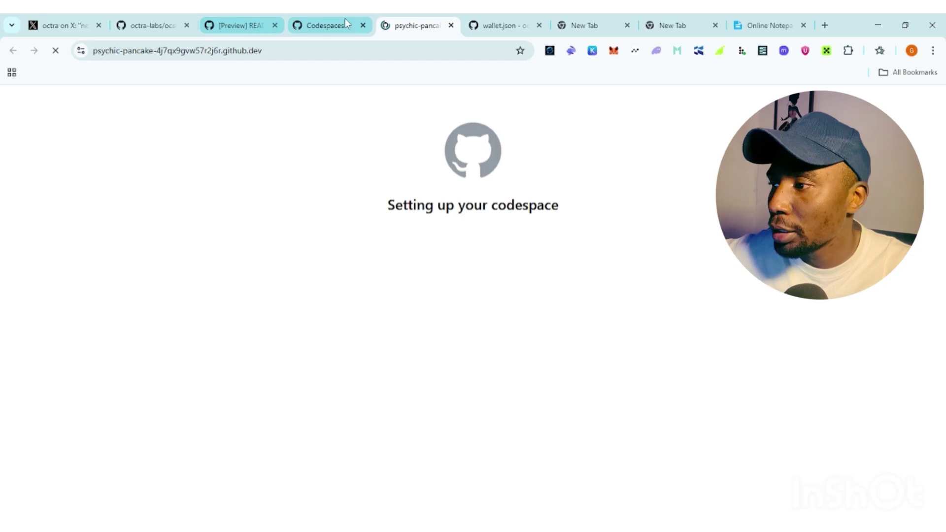
Close the duplicate octra_pre_client, ocs01-test and Codespaces list tabs, keeping psychic pancake.
click(293, 26)
click(238, 25)
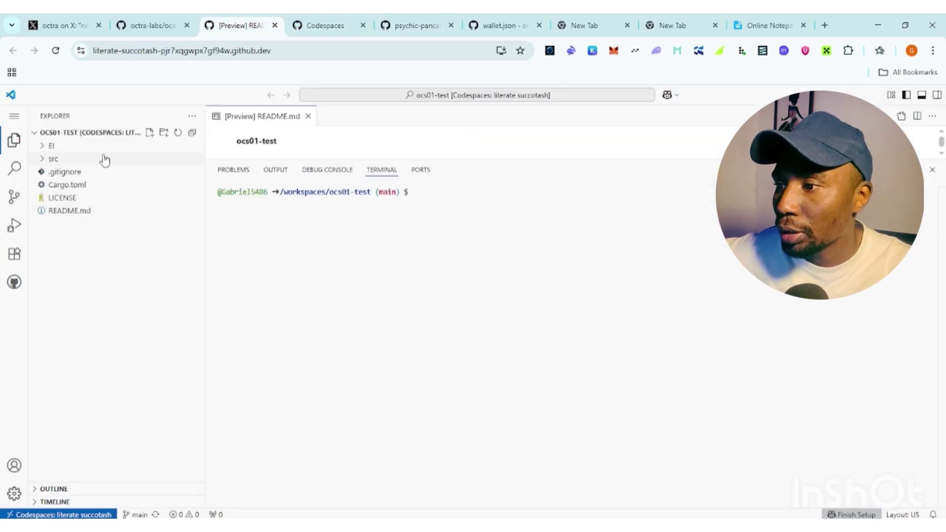
key(ctrl+6)
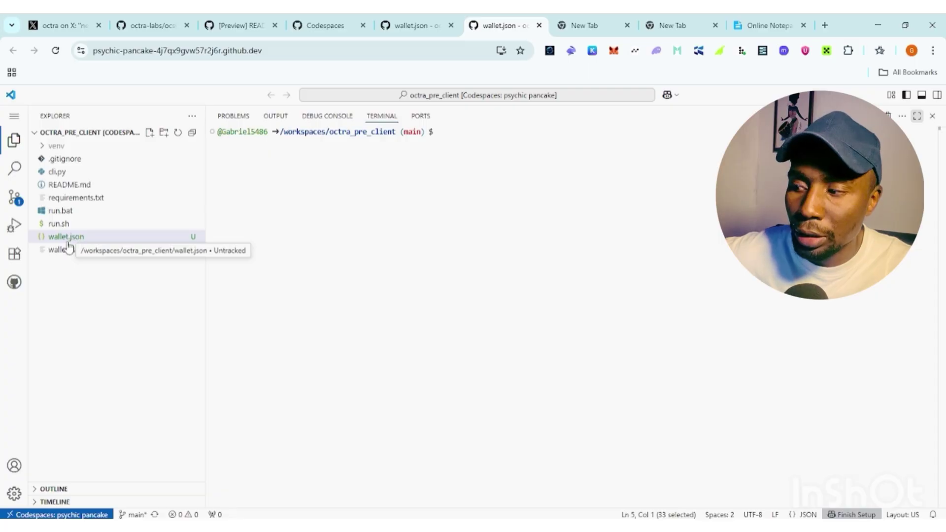
click(417, 25)
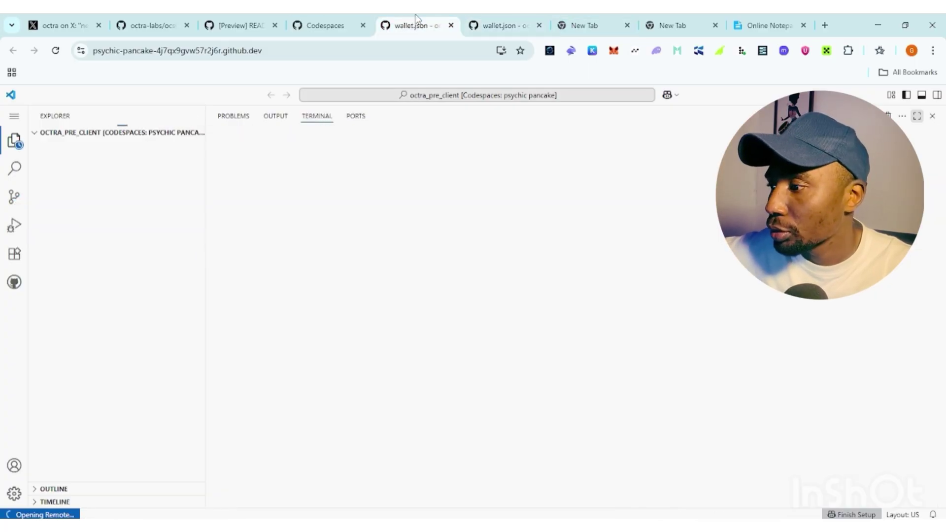
click(450, 26)
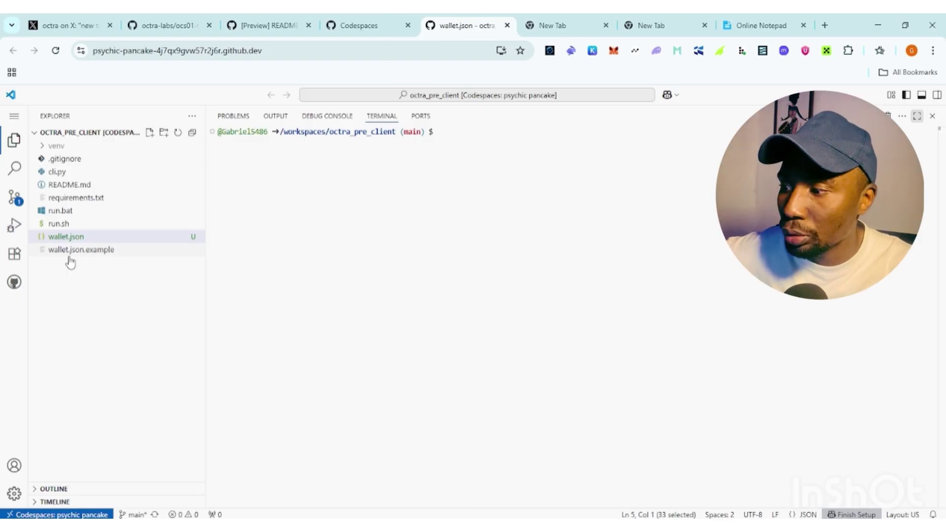
click(285, 19)
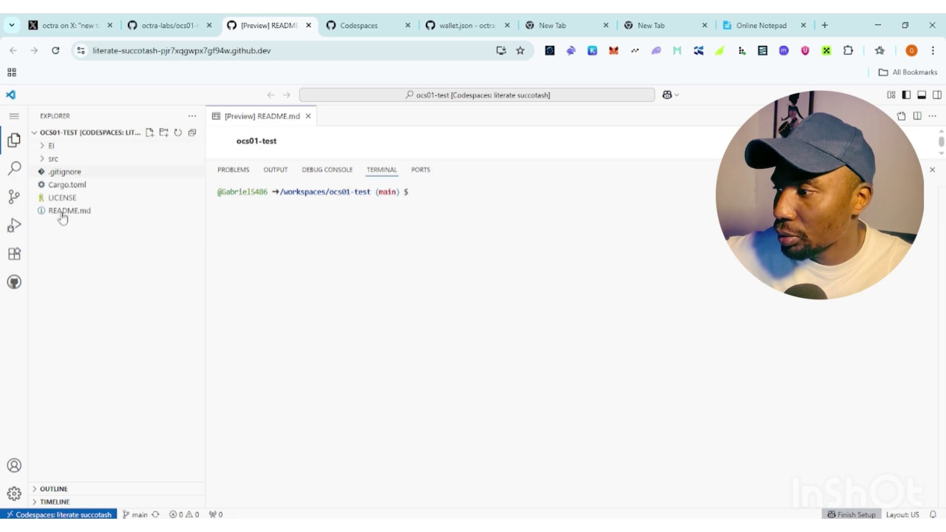
click(309, 26)
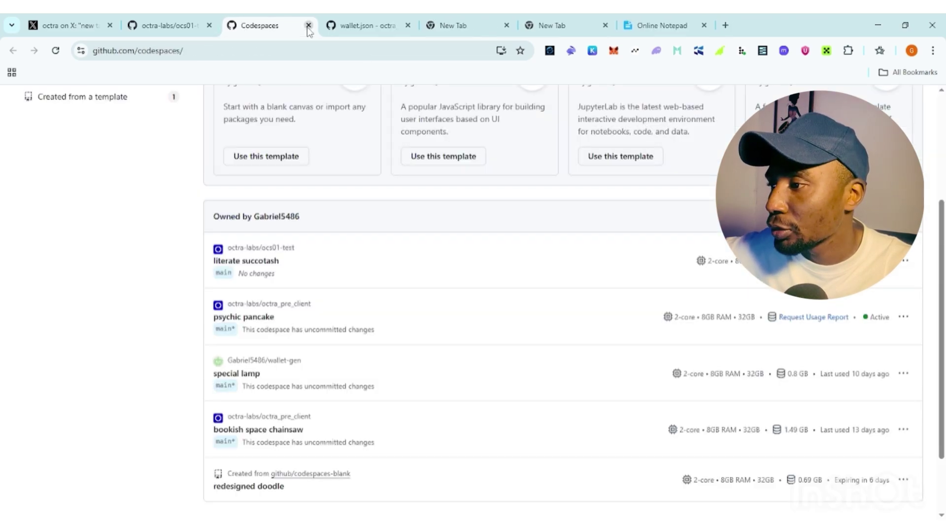
click(409, 27)
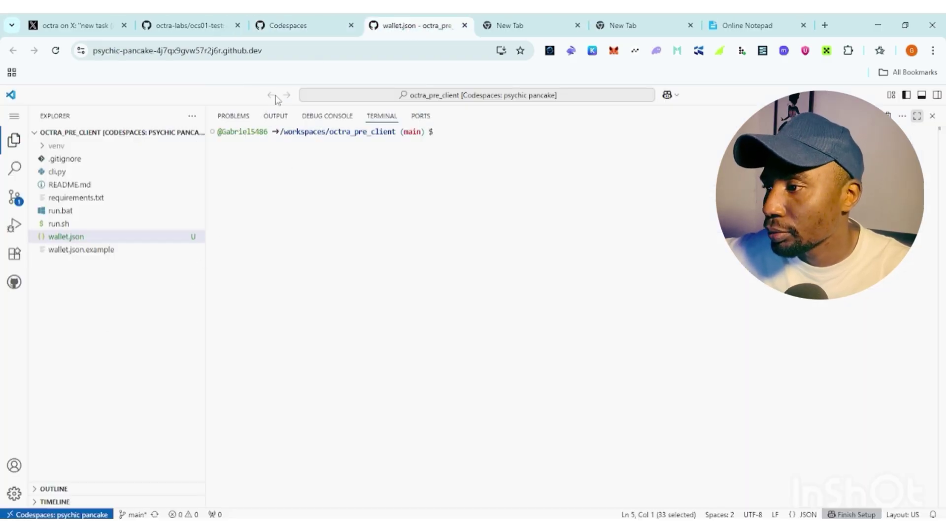
click(355, 30)
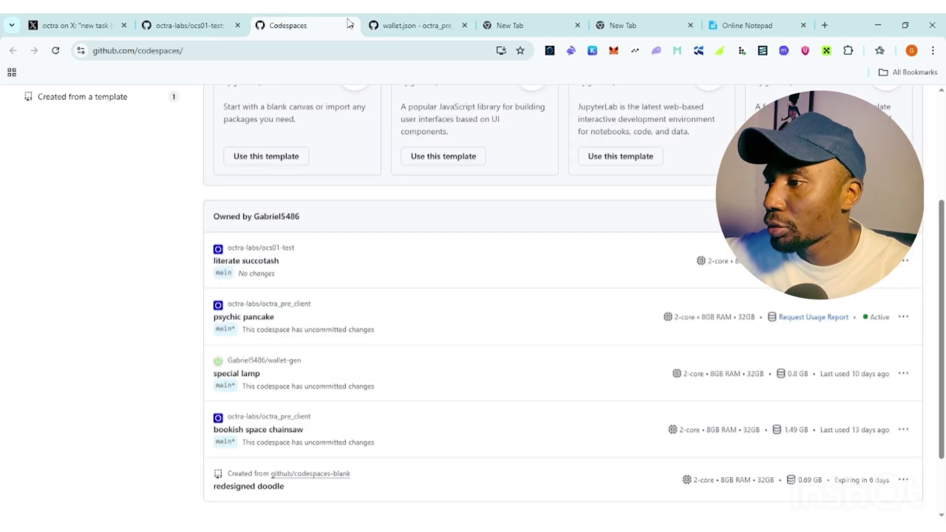
click(351, 25)
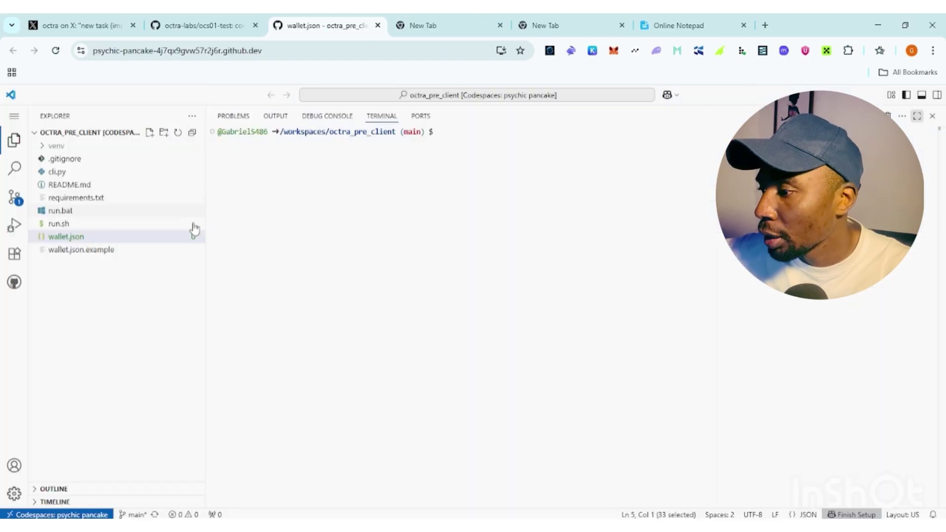
Copy the curl rustup commands from the README's 'install rust' section and return to the codespace.
click(221, 25)
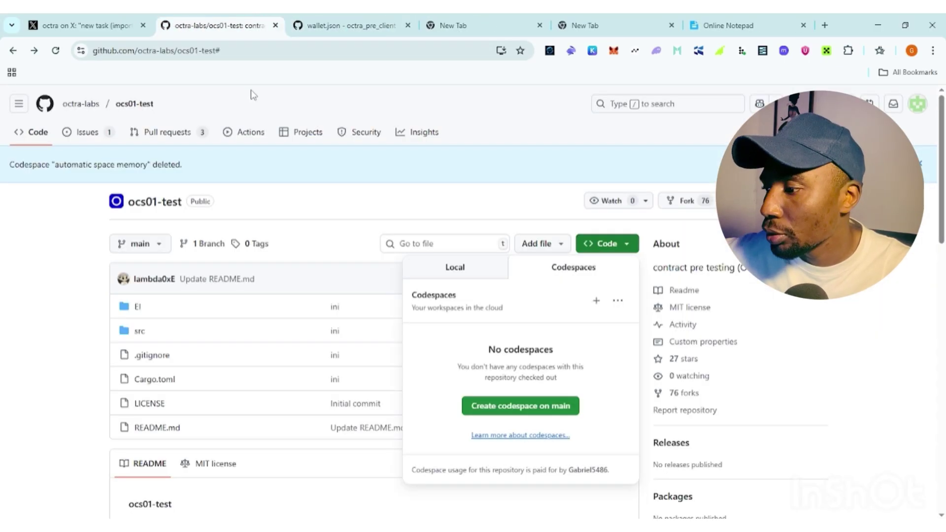
scroll(300, 353, down, 3)
scroll(299, 353, down, 7)
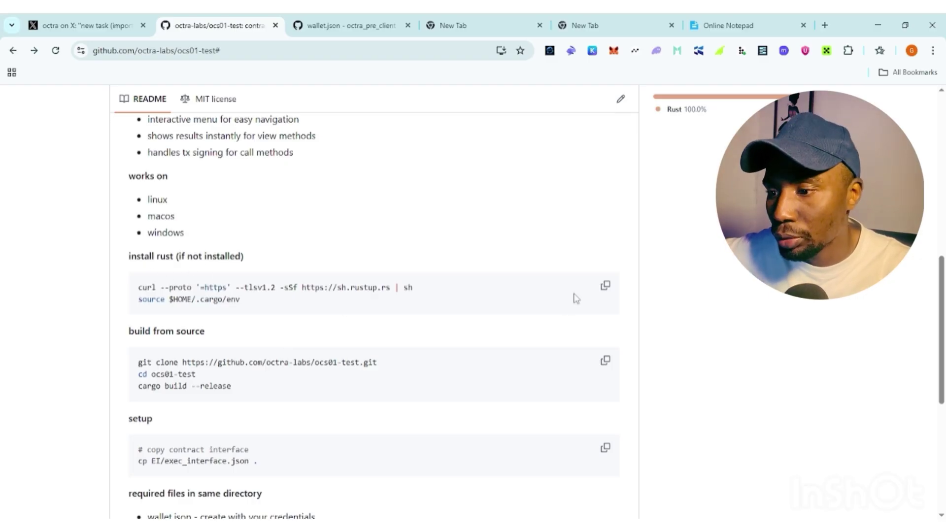
click(605, 286)
scroll(461, 345, down, 3)
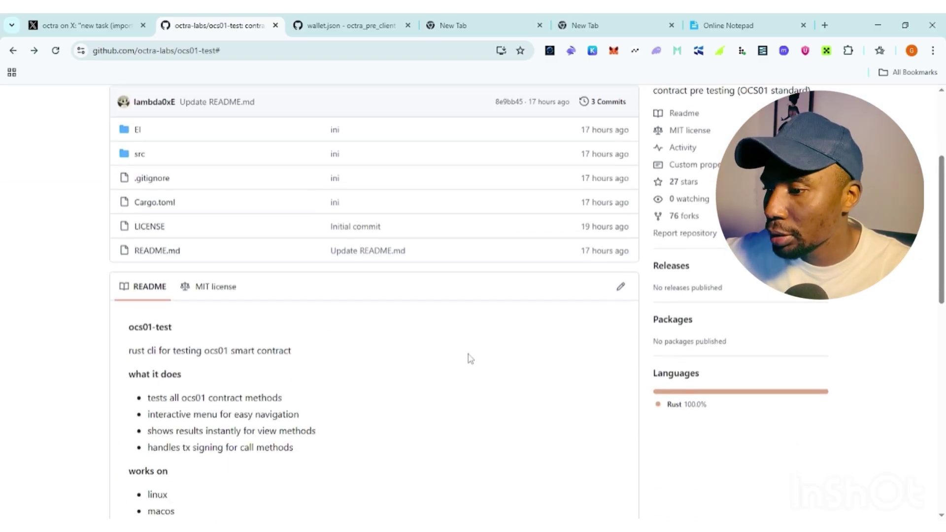
scroll(523, 335, down, 7)
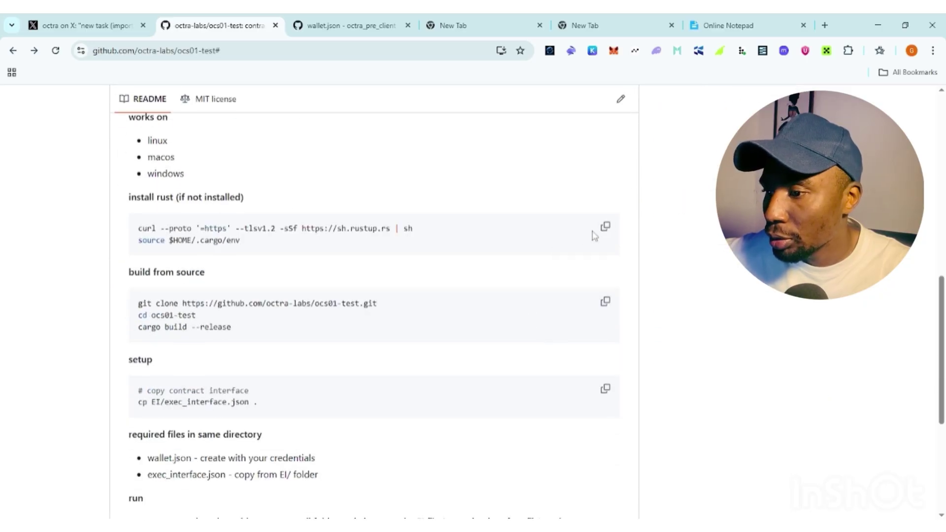
click(606, 228)
click(354, 21)
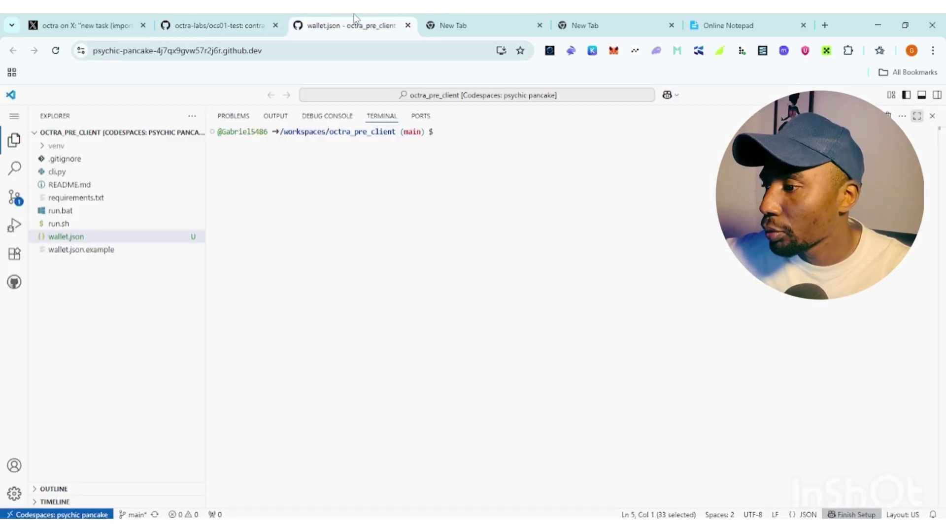
Paste the curl/rustup install commands into the octra_pre_client terminal and run them.
key(ctrl+v)
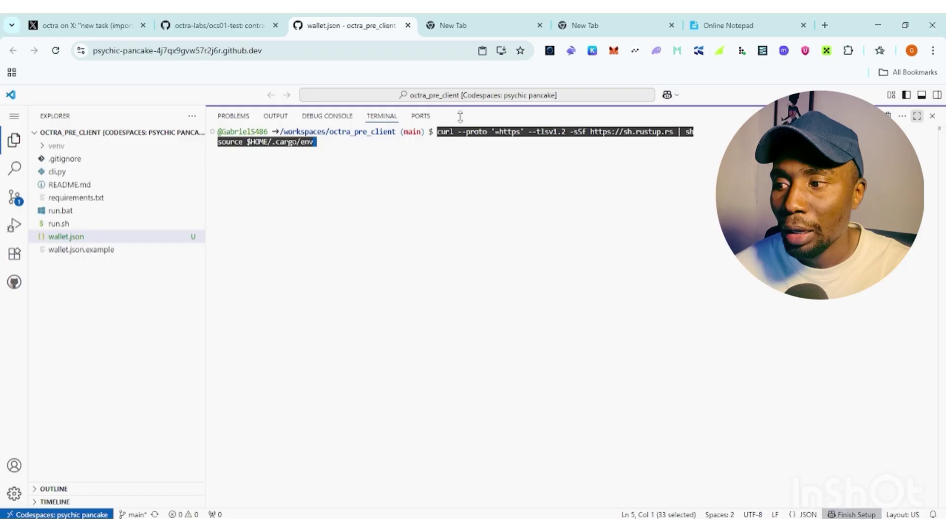
drag(460, 123, 473, 199)
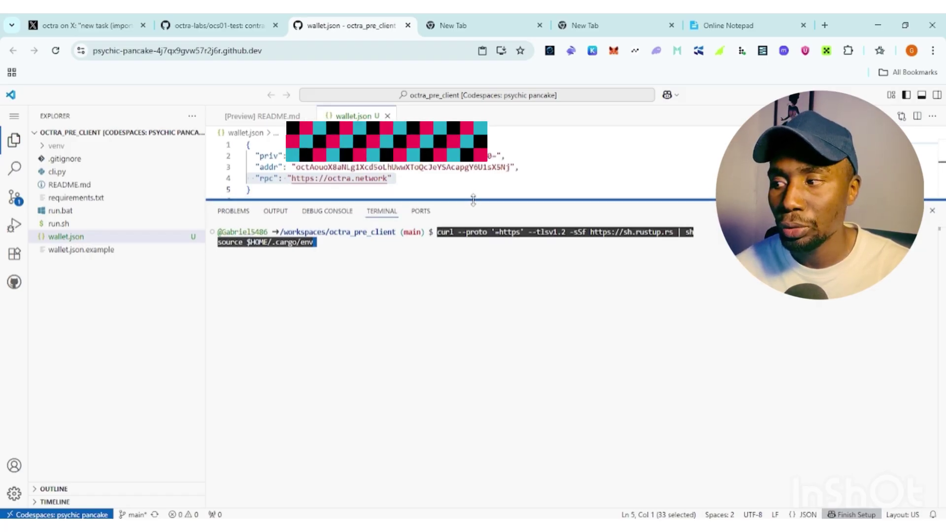
drag(473, 199, 475, 107)
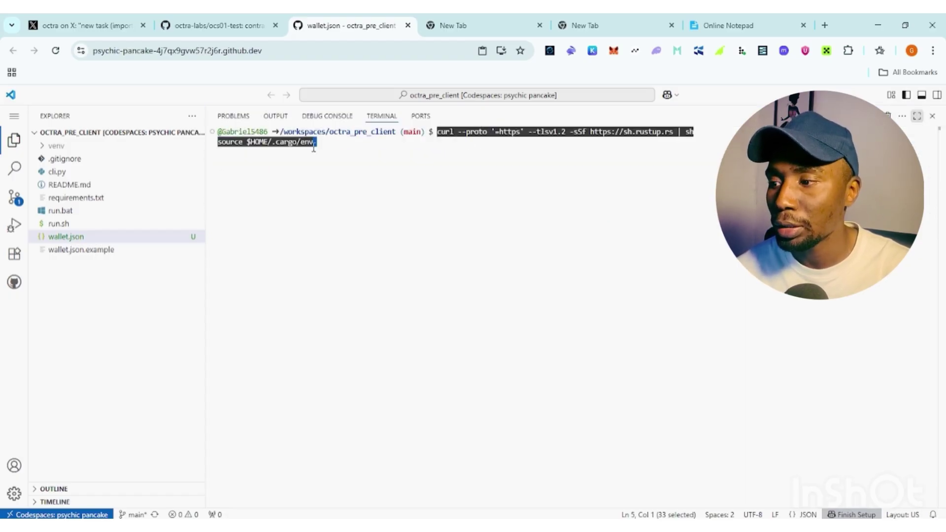
key(Return)
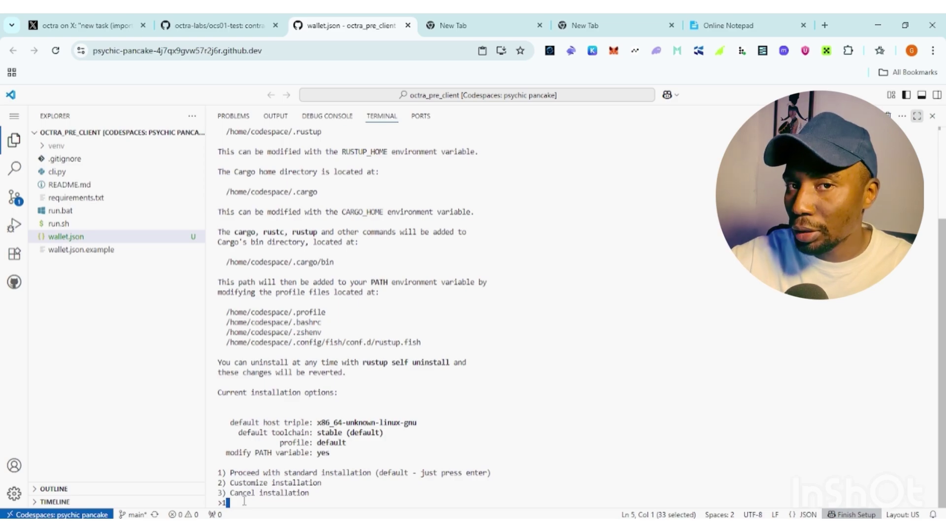
Accept option 1, the standard rustup installation of the stable Rust toolchain.
key(Return)
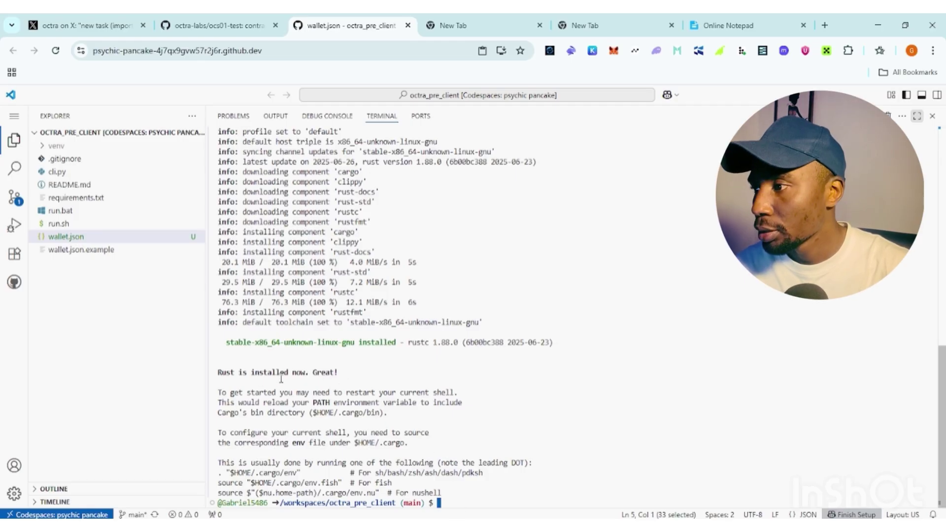
Copy the README's build-from-source code block and switch back to the codespace terminal.
click(213, 29)
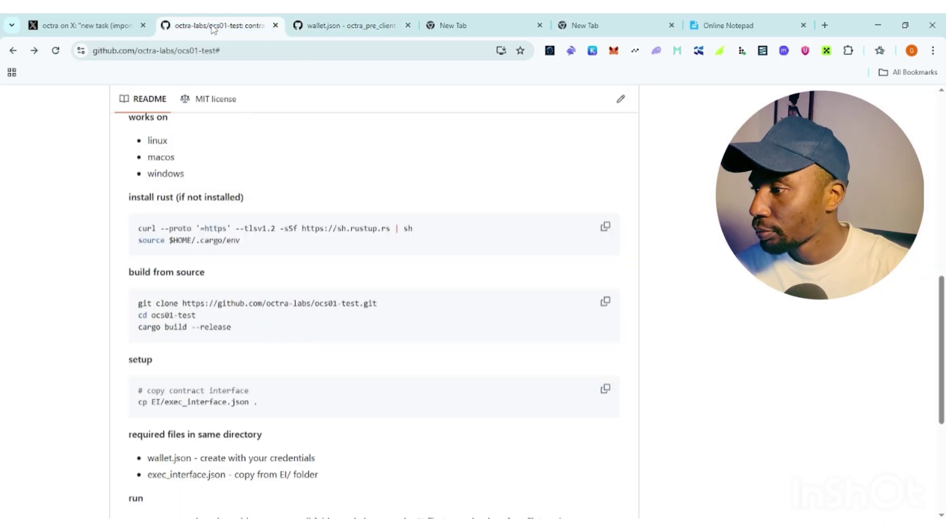
scroll(224, 340, down, 1)
scroll(231, 344, up, 1)
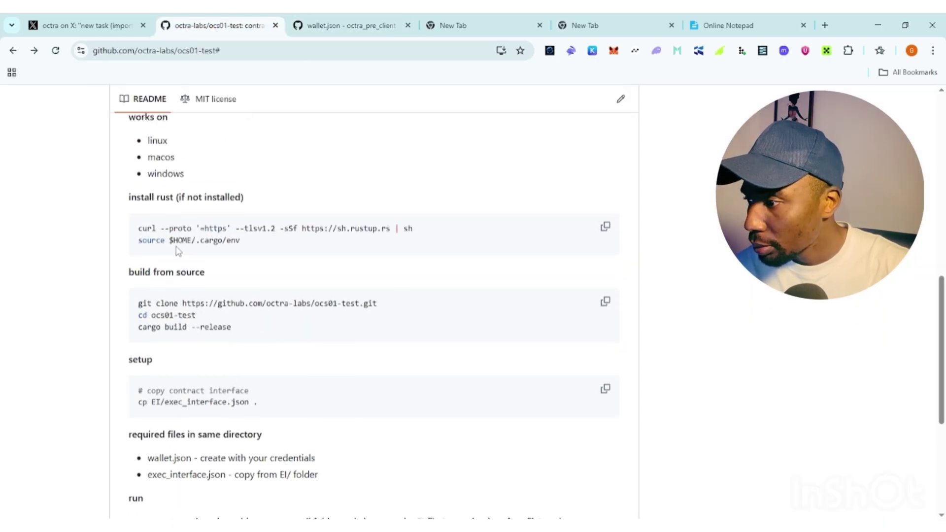
scroll(296, 376, up, 1)
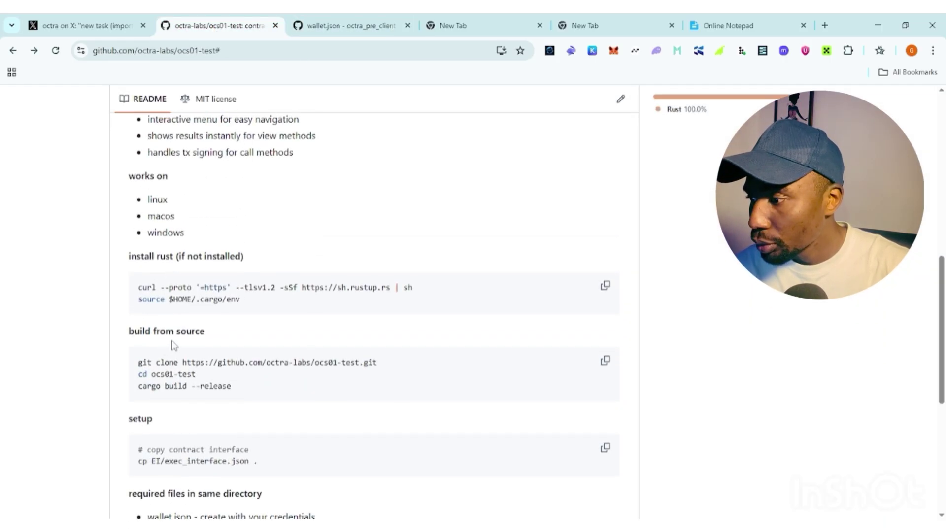
click(606, 362)
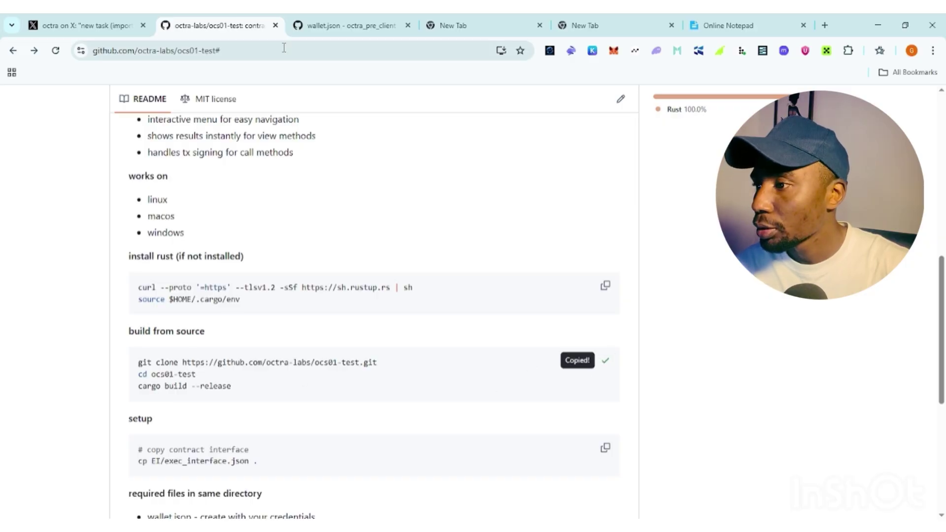
click(351, 25)
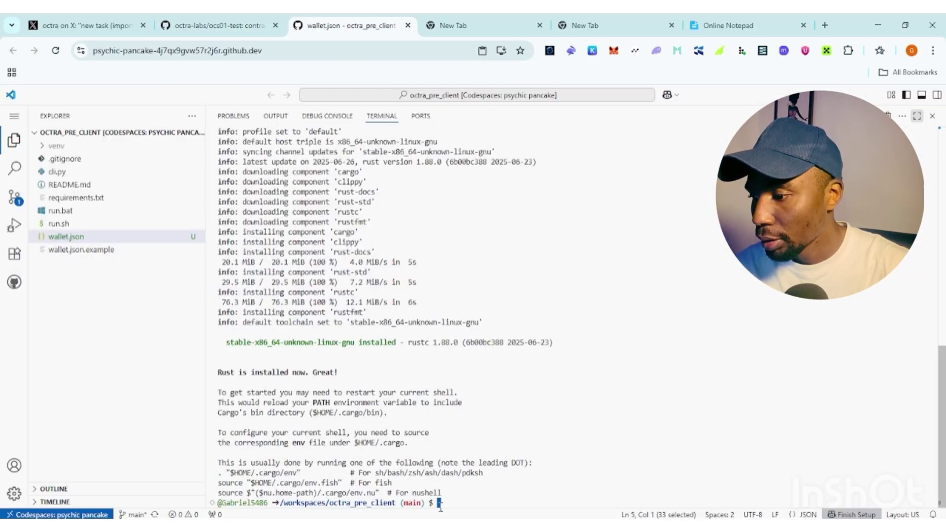
Paste and run the git clone, cd and cargo build --release commands for ocs01-test.
key(ctrl+v)
key(Return)
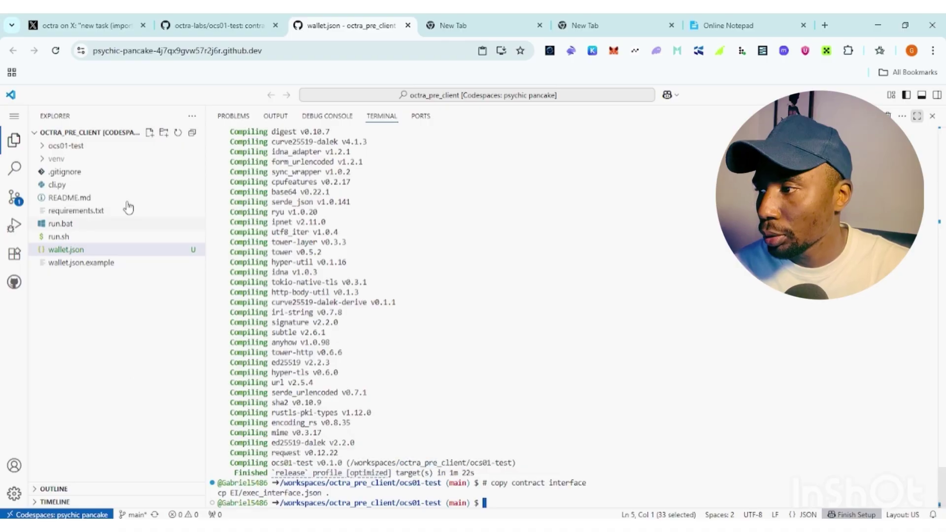
key(ctrl+shift+Tab)
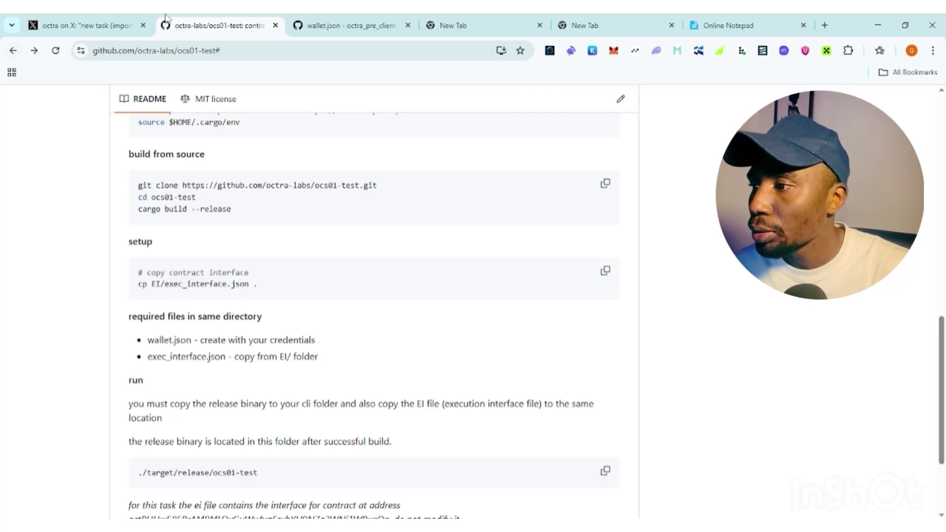
click(379, 20)
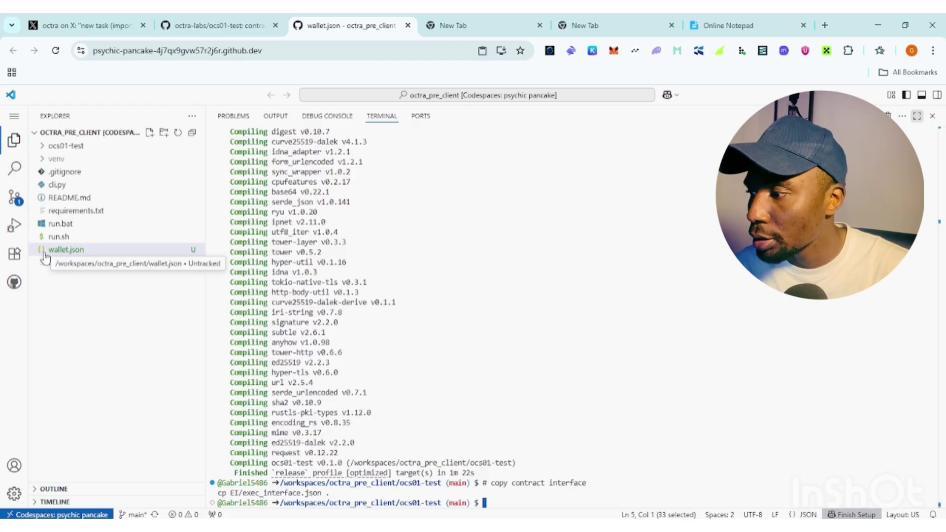
Copy wallet.json from the project root into the ocs01-test folder.
click(68, 252)
right_click(68, 252)
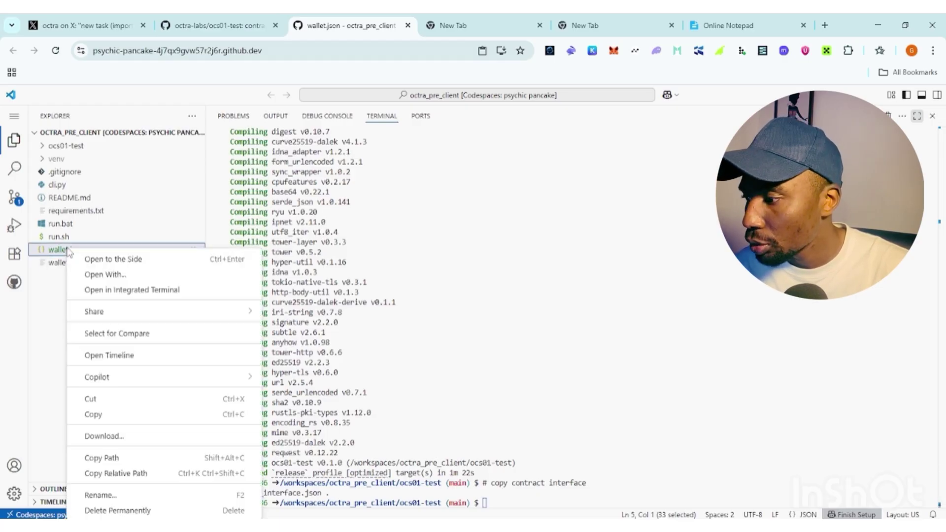
click(106, 417)
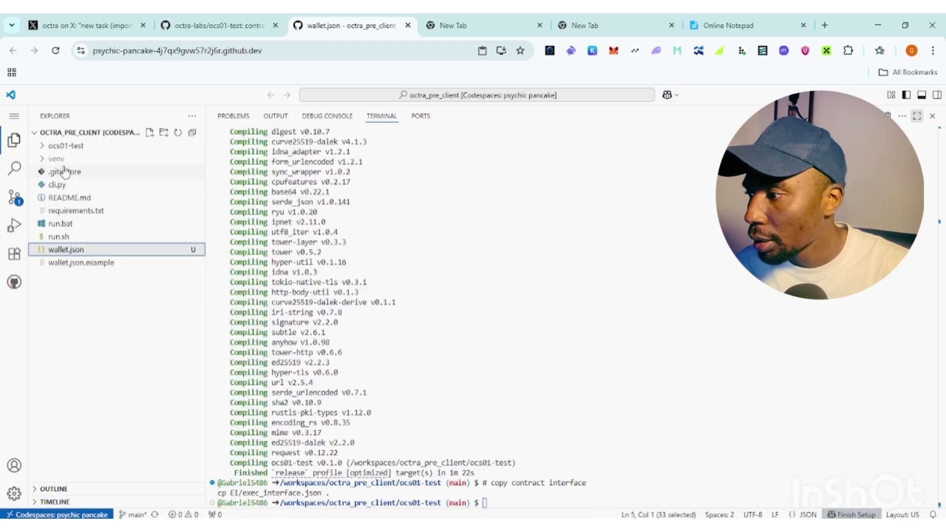
click(45, 147)
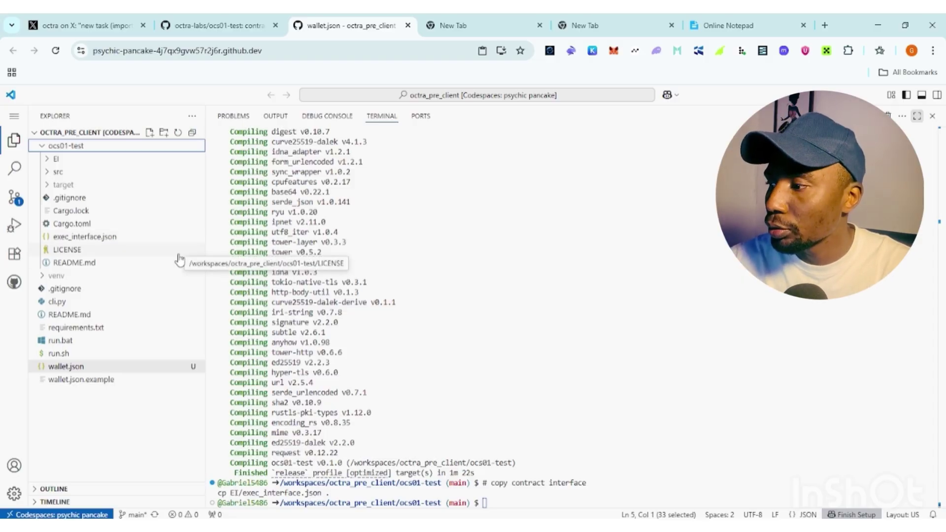
key(ctrl+v)
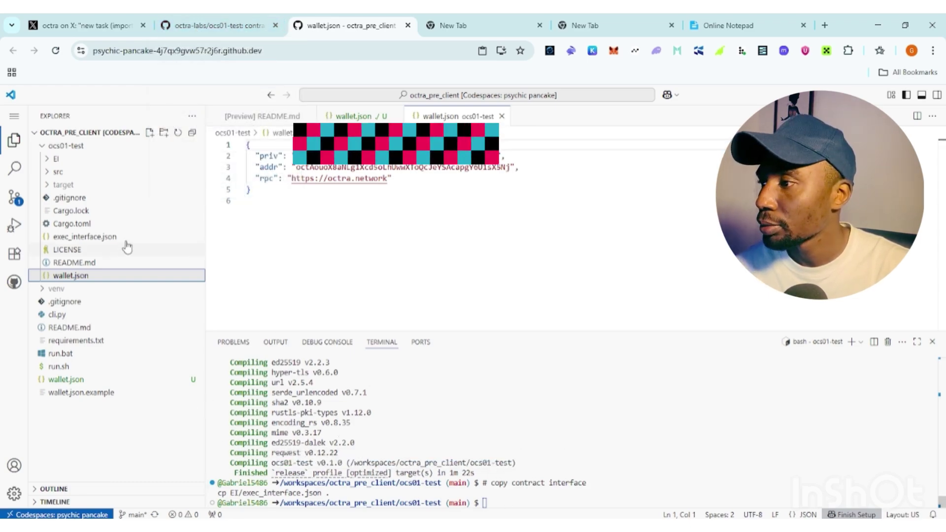
Enlarge the terminal panel upward over the editor.
click(197, 25)
click(344, 25)
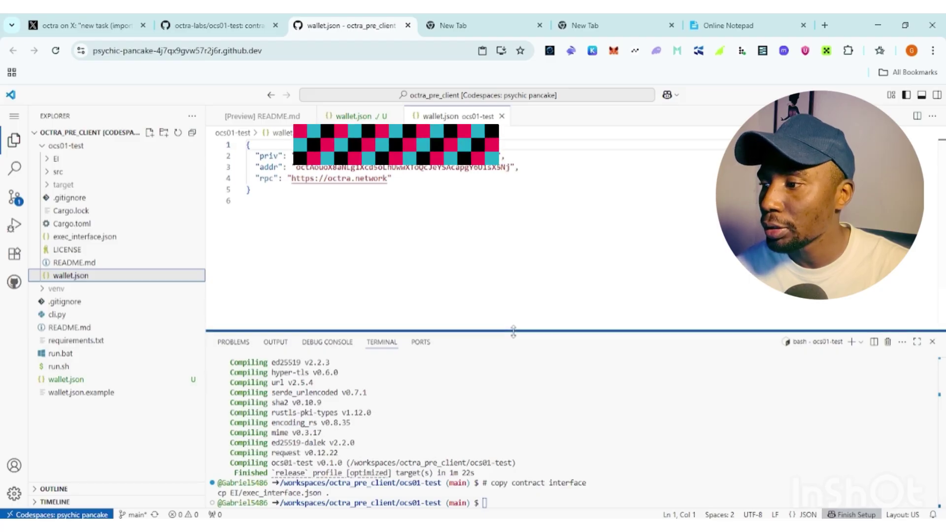
drag(513, 331, 513, 147)
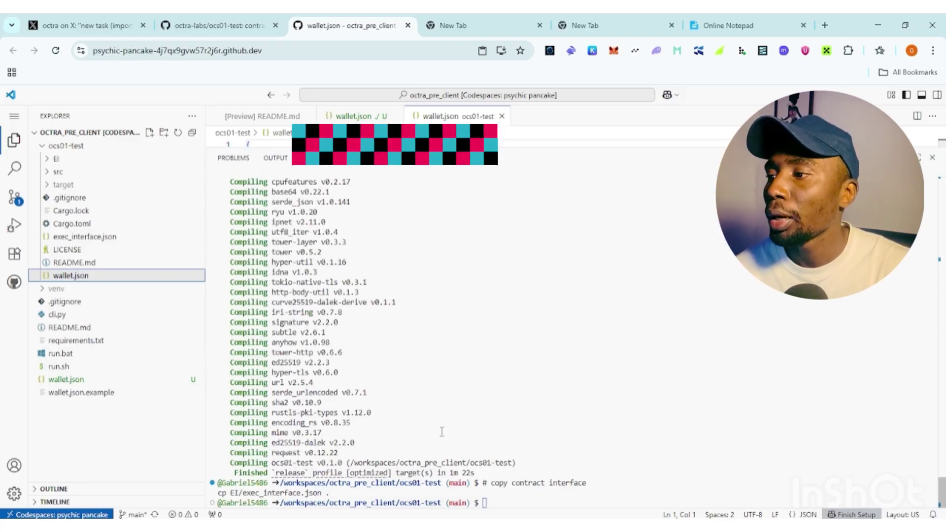
Copy the ./target/release/ocs01-test run command from the README and return to the codespace.
click(194, 25)
scroll(283, 321, down, 2)
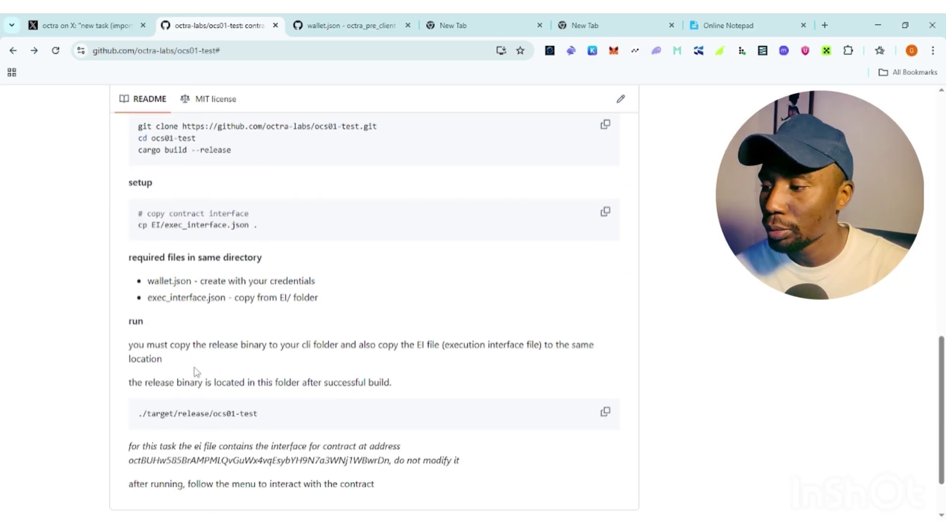
scroll(249, 303, down, 1)
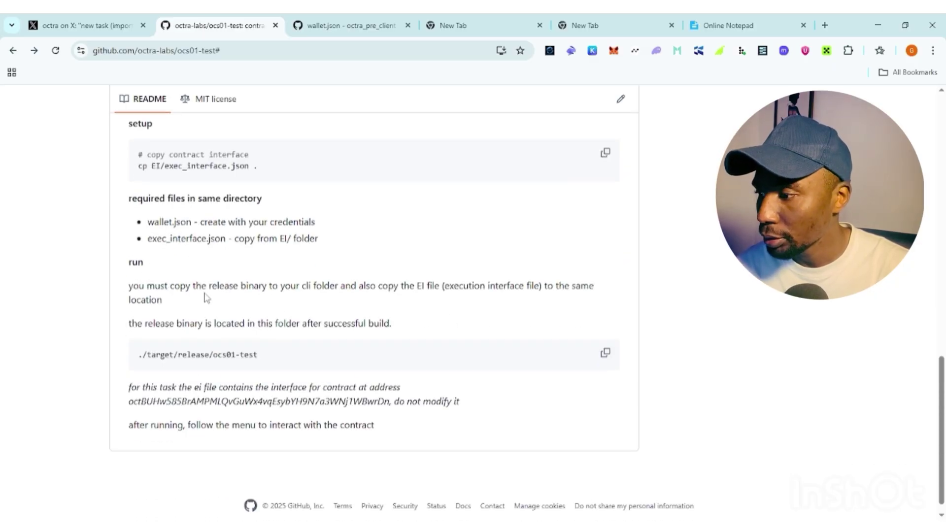
scroll(180, 357, down, 1)
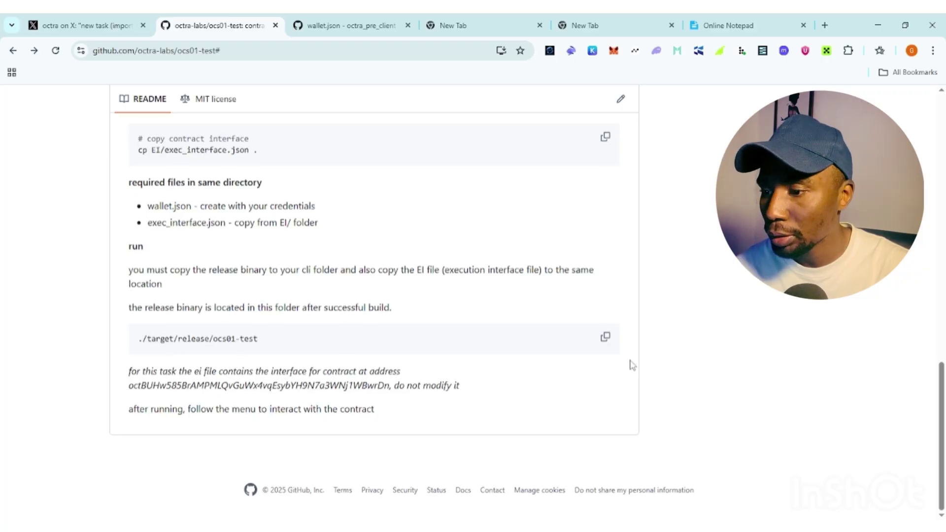
click(609, 345)
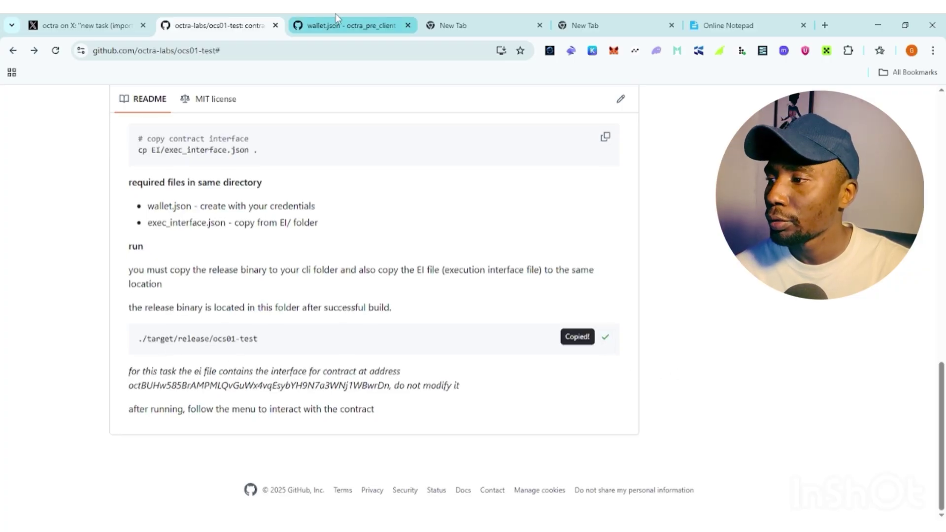
click(328, 25)
Run ./target/release/ocs01-test in the terminal to show the 1251.697178 oct balance and method menu.
click(441, 374)
key(ctrl+v)
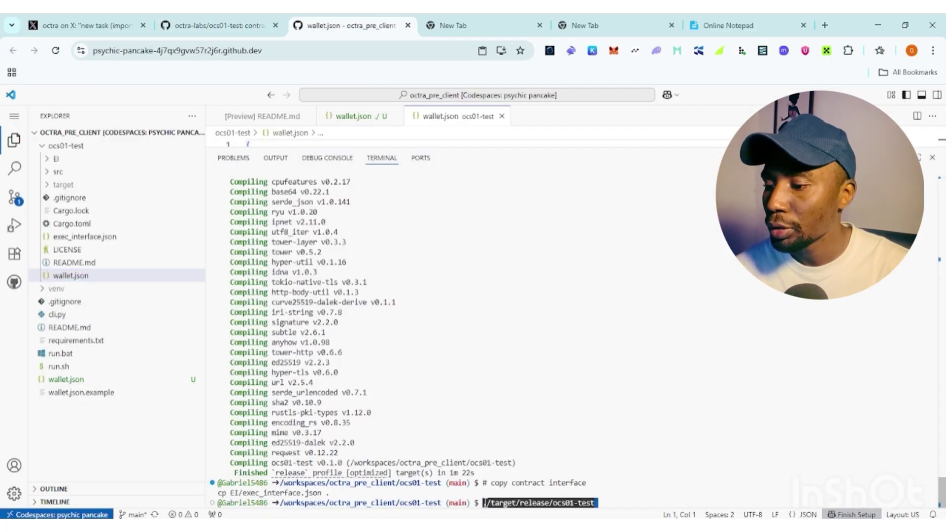
key(Return)
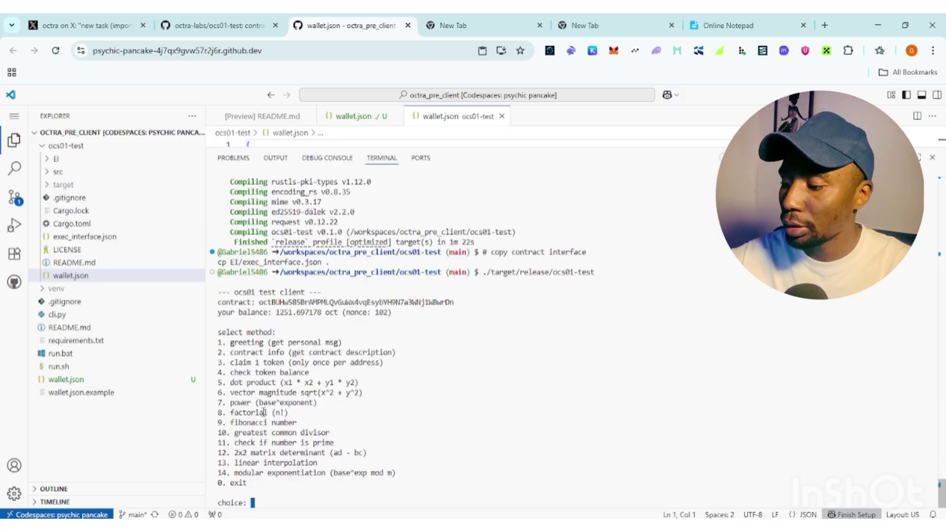
Choose option 3 to claim 1 token, wait for confirmation, and return to the menu at 1250.697178 oct.
text(3)
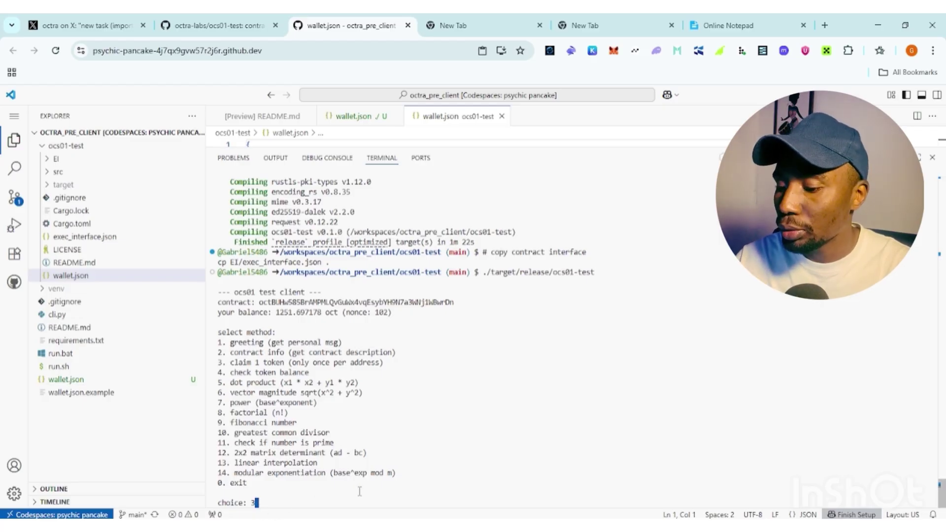
key(Return)
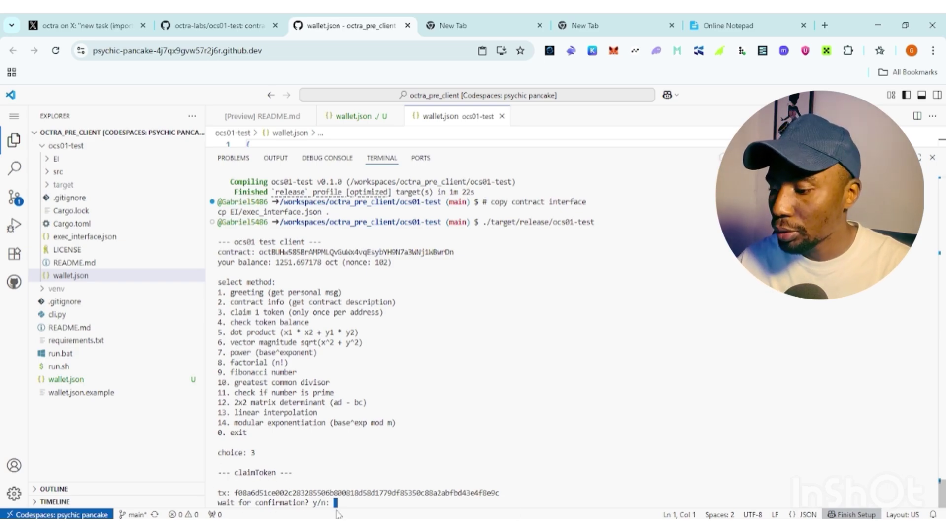
text(y)
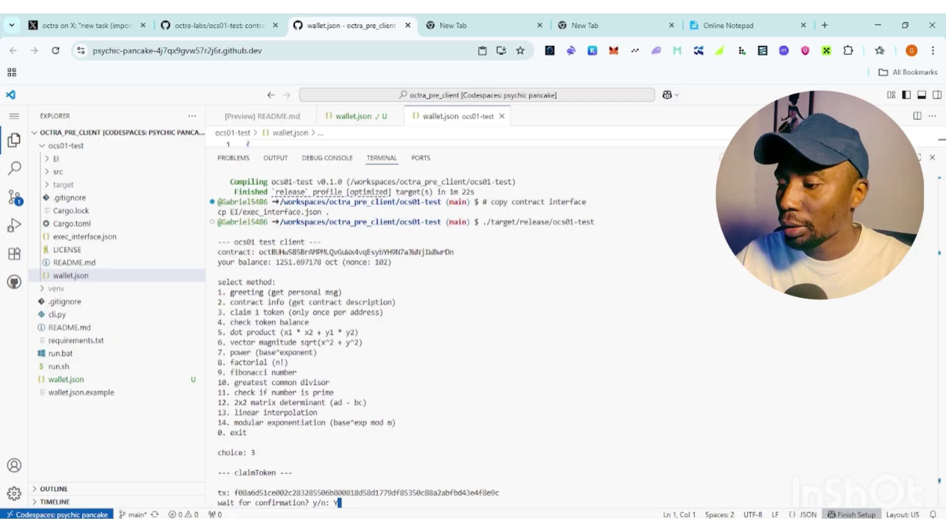
key(Return)
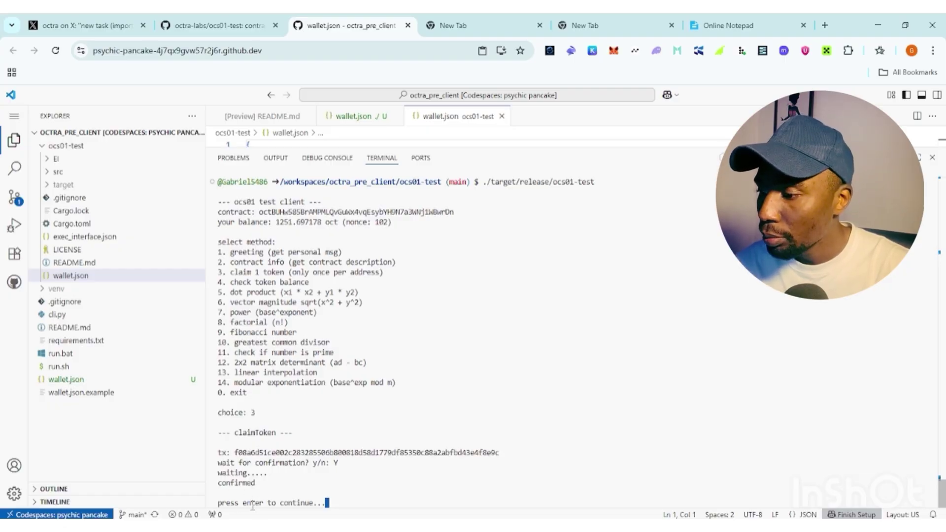
key(Return)
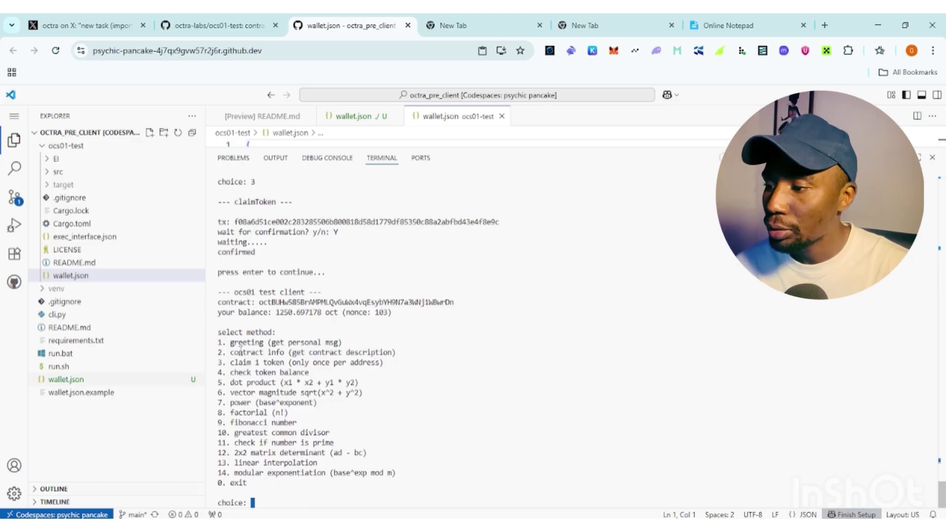
scroll(289, 321, up, 2)
scroll(291, 322, down, 2)
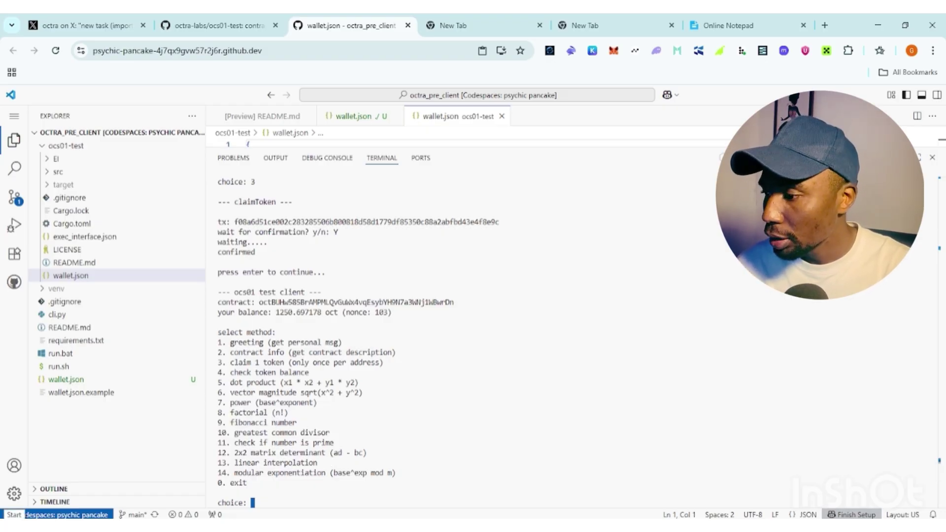
text(4)
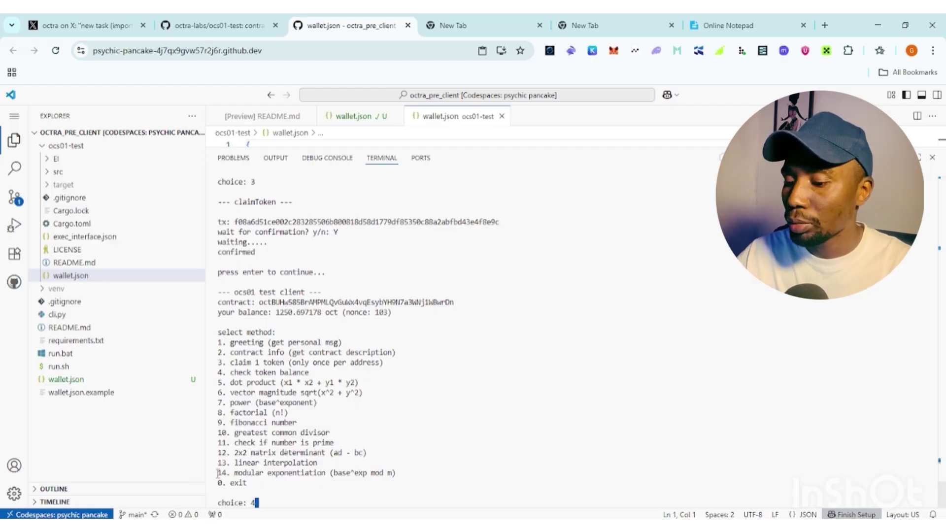
key(Return)
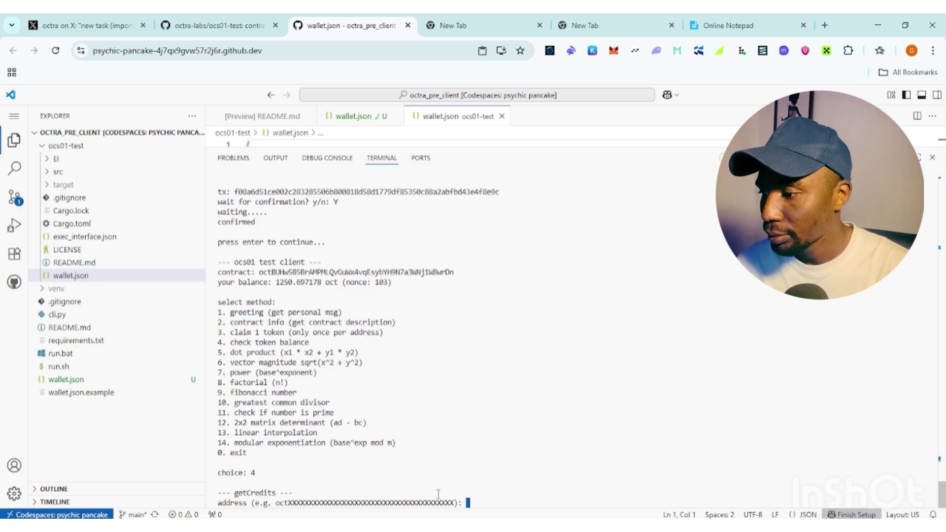
key(Return)
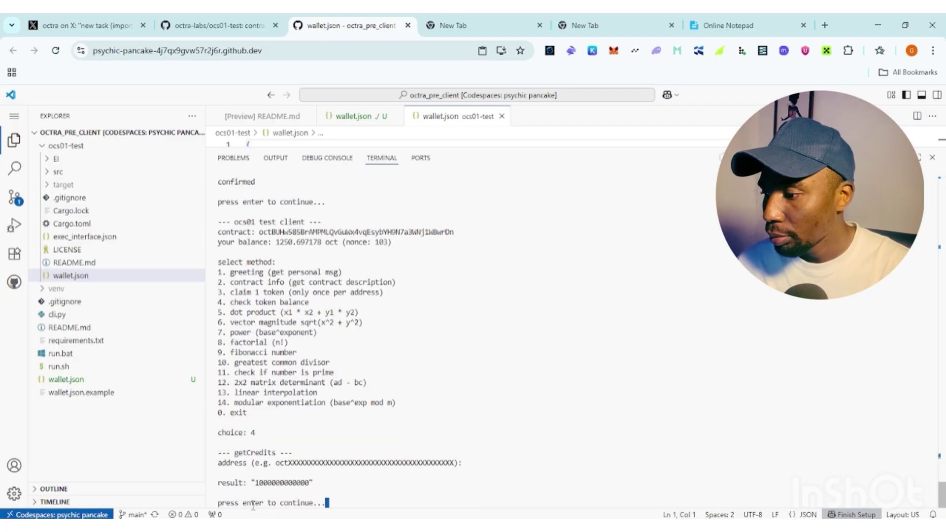
key(Return)
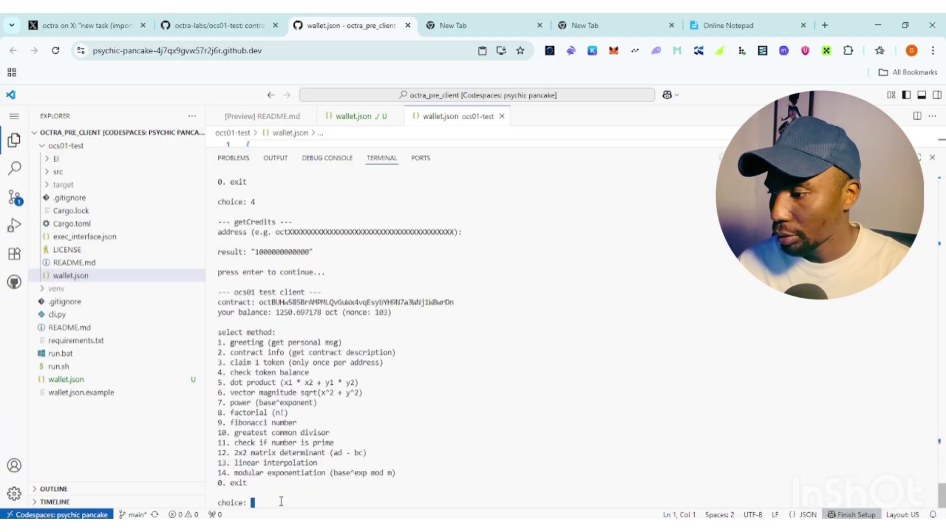